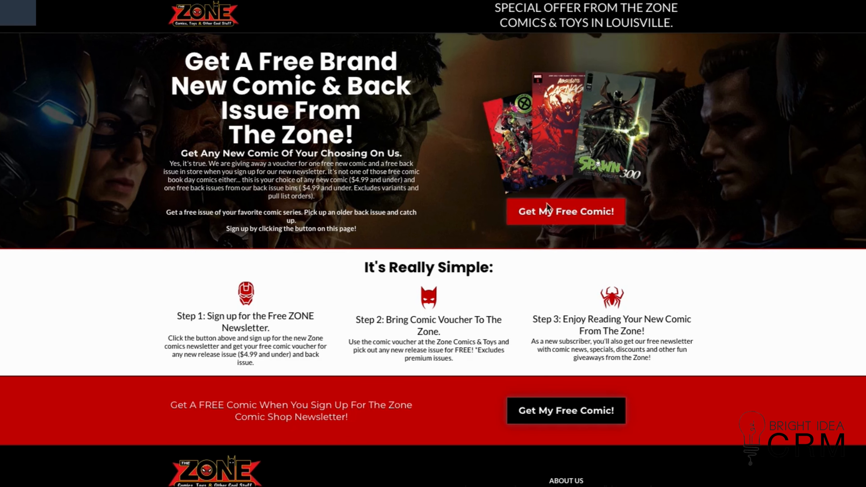
Open the free comic sign-up form on the landing page, examine its fields and close it.
{"action": "left_click", "coordinate": [547, 208]}
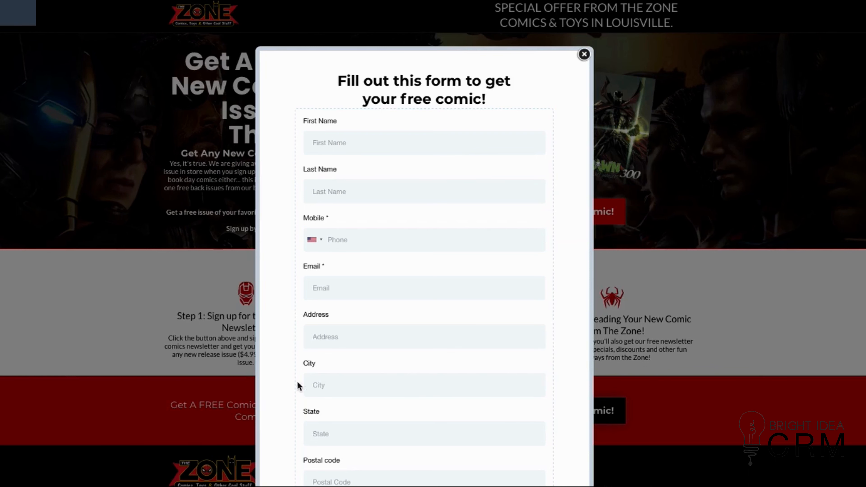
{"action": "scroll", "coordinate": [374, 185], "scroll_direction": "down", "scroll_amount": 3}
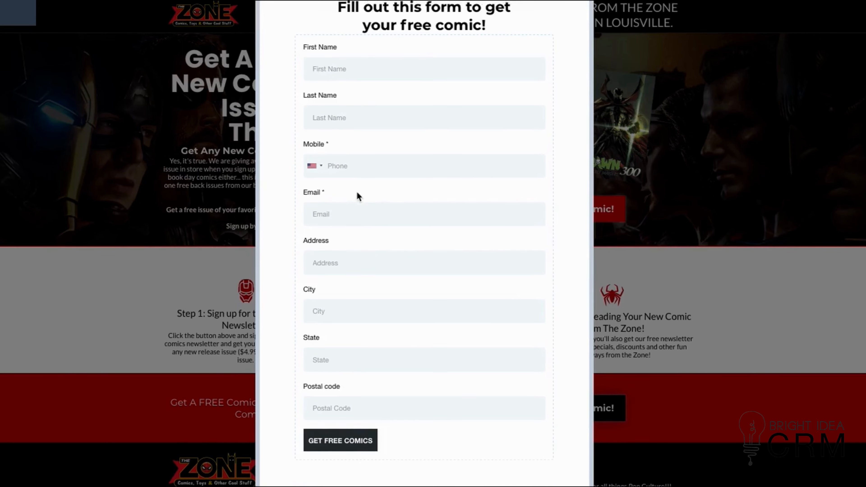
{"action": "scroll", "coordinate": [357, 193], "scroll_direction": "up", "scroll_amount": 3}
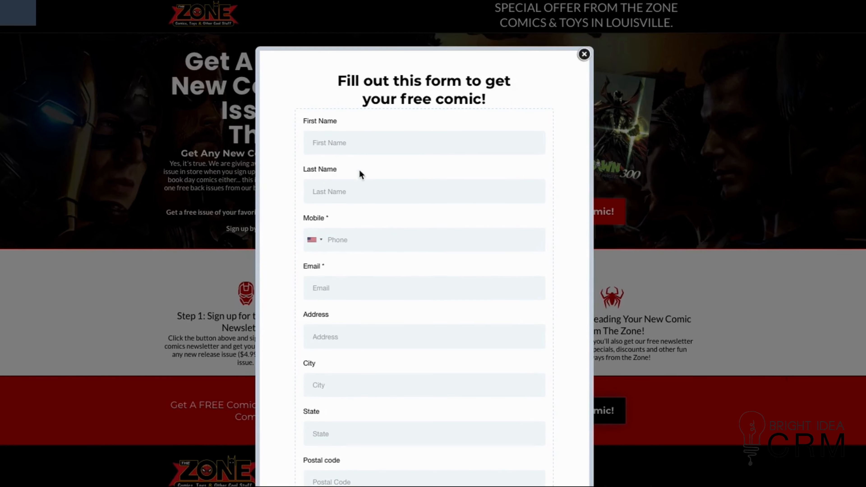
{"action": "left_click", "coordinate": [583, 54]}
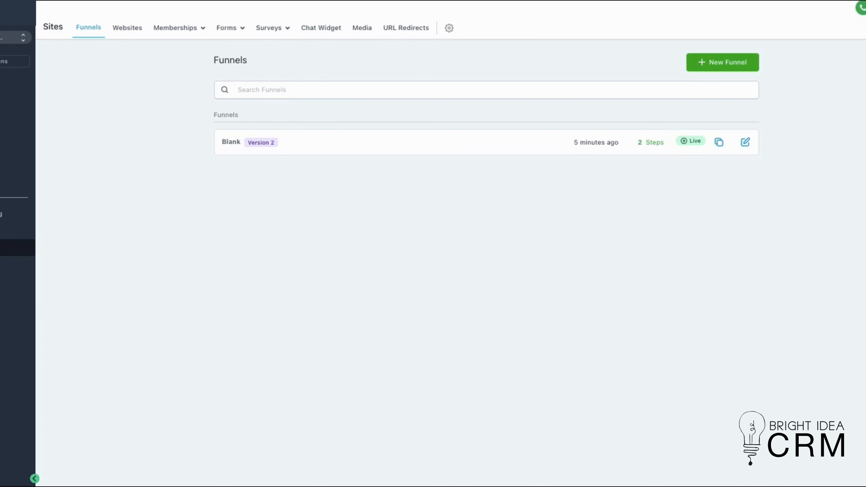
Create a new form in the Sites form builder.
{"action": "left_click", "coordinate": [230, 32]}
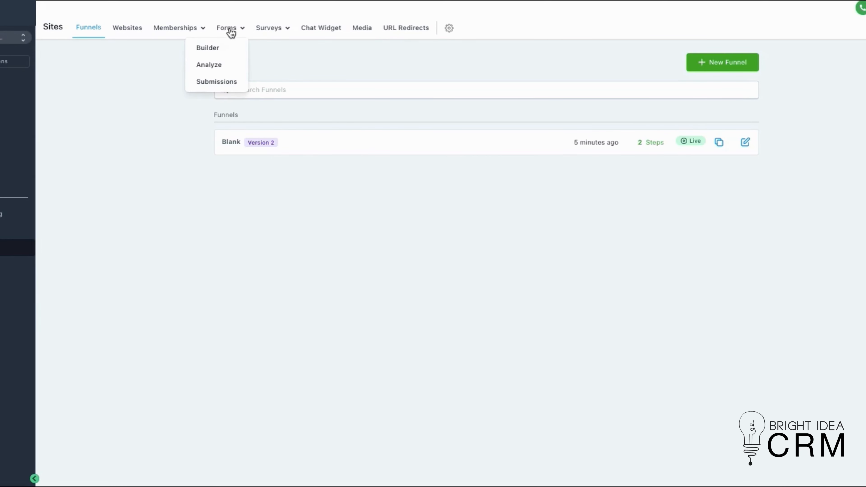
{"action": "left_click", "coordinate": [223, 45]}
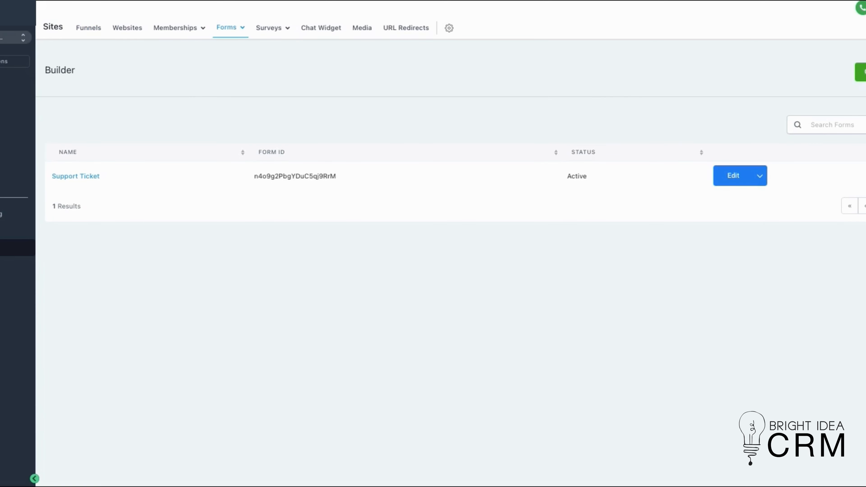
{"action": "left_click", "coordinate": [861, 72]}
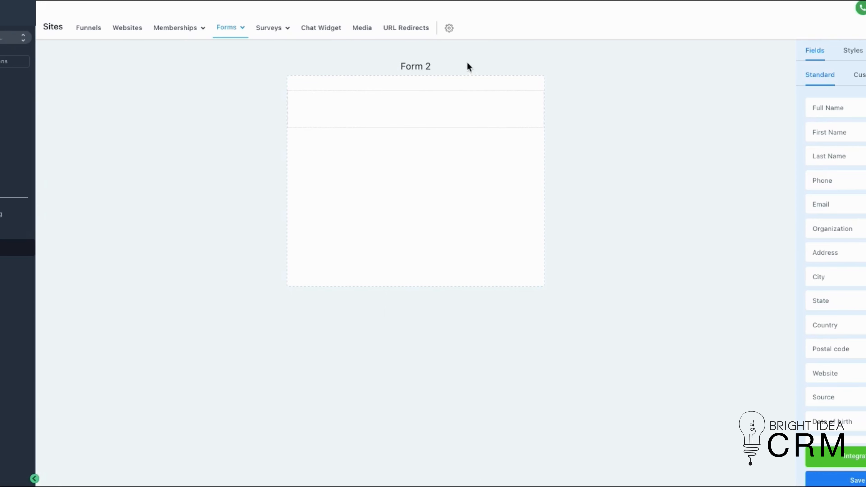
Rename the new form as Free Comic.
{"action": "left_click", "coordinate": [865, 50]}
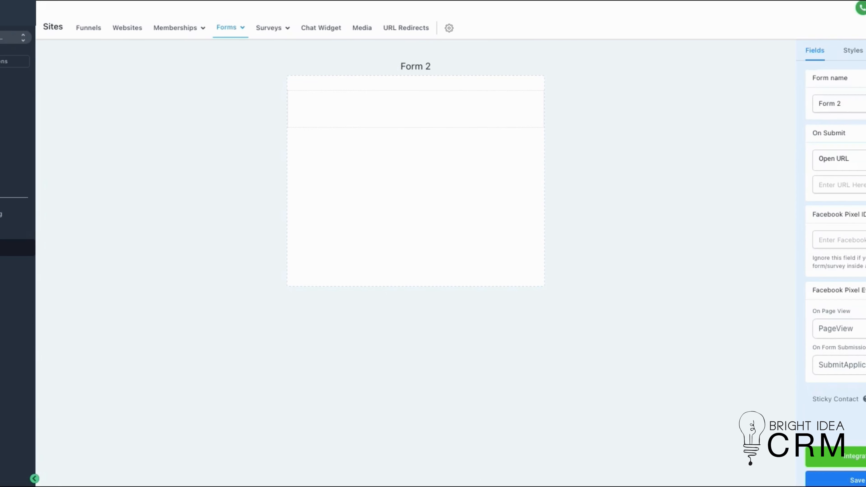
{"action": "triple_click", "coordinate": [860, 105]}
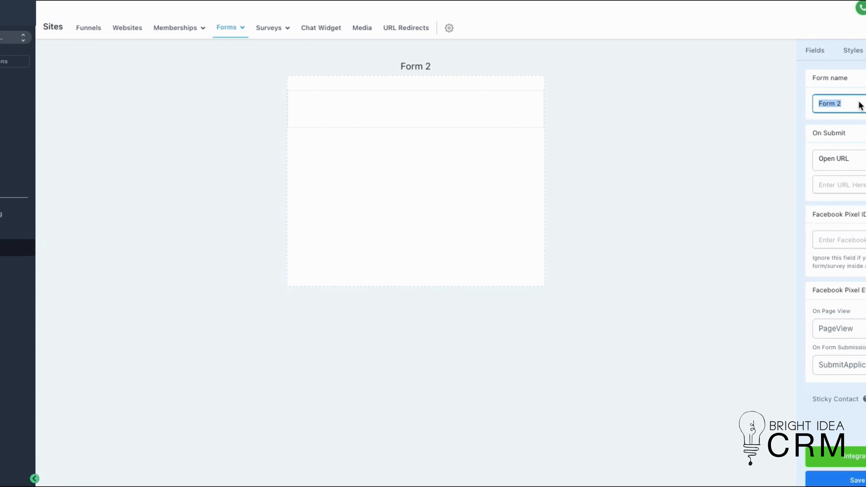
{"action": "type", "text": "Free Comic"}
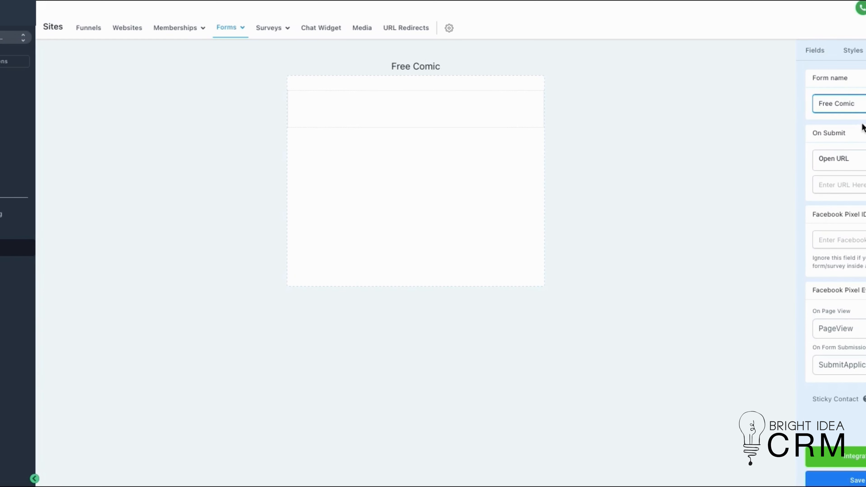
{"action": "left_click", "coordinate": [746, 115]}
Add the standard First Name, Last Name, Phone and Email fields to the form, in that order.
{"action": "left_click", "coordinate": [815, 52]}
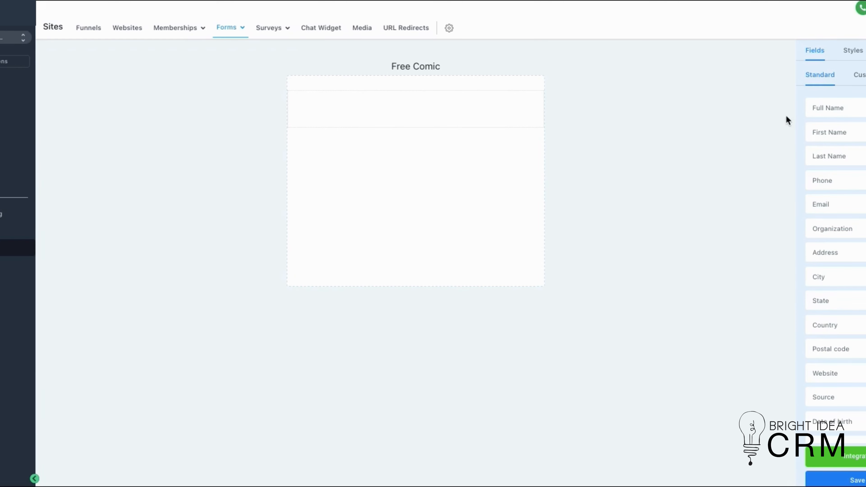
{"action": "left_click_drag", "start_coordinate": [831, 134], "coordinate": [375, 120]}
{"action": "left_click_drag", "start_coordinate": [843, 157], "coordinate": [352, 147]}
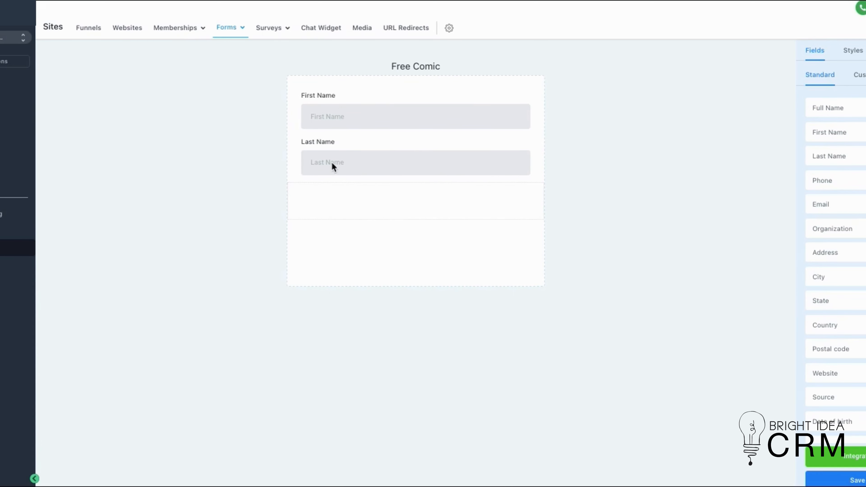
{"action": "left_click_drag", "start_coordinate": [840, 183], "coordinate": [388, 204]}
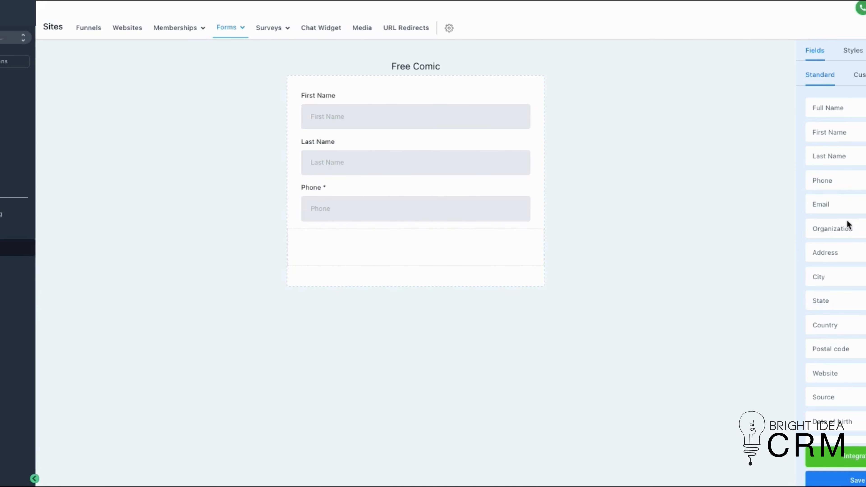
{"action": "left_click_drag", "start_coordinate": [850, 208], "coordinate": [419, 240]}
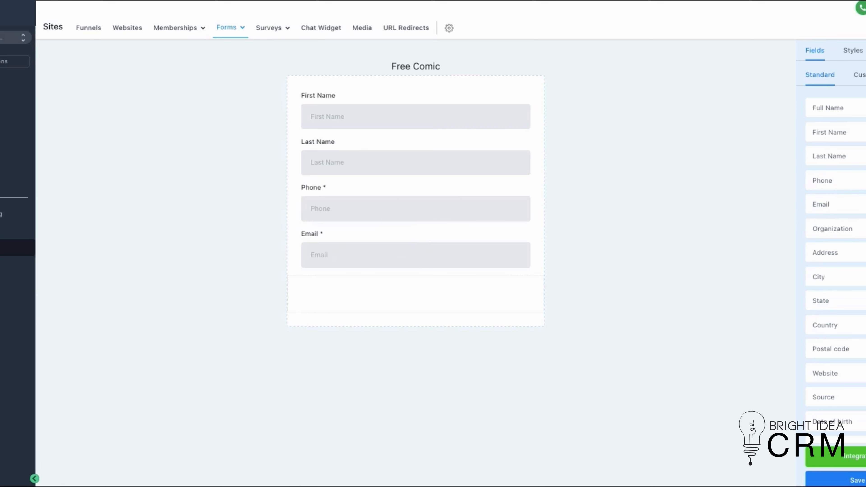
Examine the standard and custom fields that are available for the form.
{"action": "scroll", "coordinate": [832, 254], "scroll_direction": "down", "scroll_amount": 2}
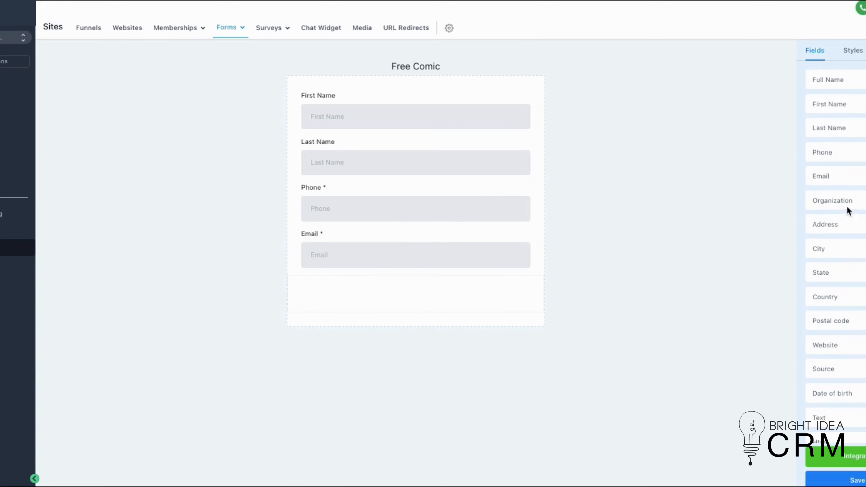
{"action": "scroll", "coordinate": [836, 277], "scroll_direction": "down", "scroll_amount": 1}
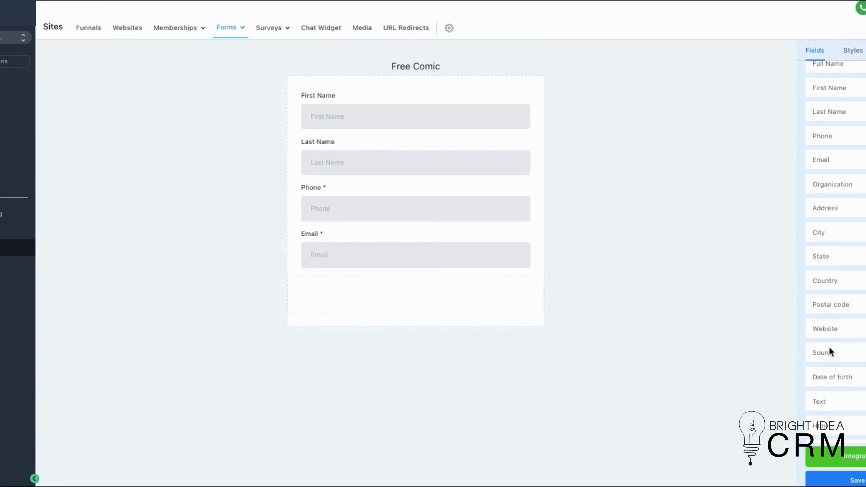
{"action": "scroll", "coordinate": [833, 352], "scroll_direction": "down", "scroll_amount": 2}
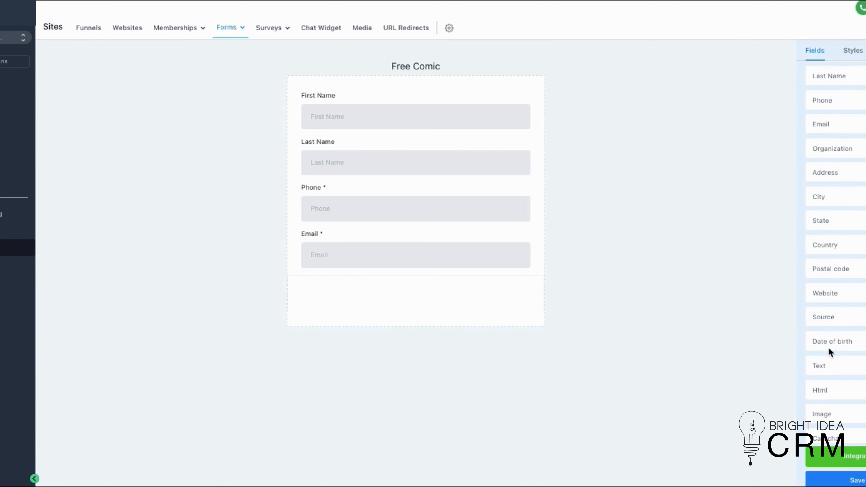
{"action": "scroll", "coordinate": [829, 344], "scroll_direction": "down", "scroll_amount": 2}
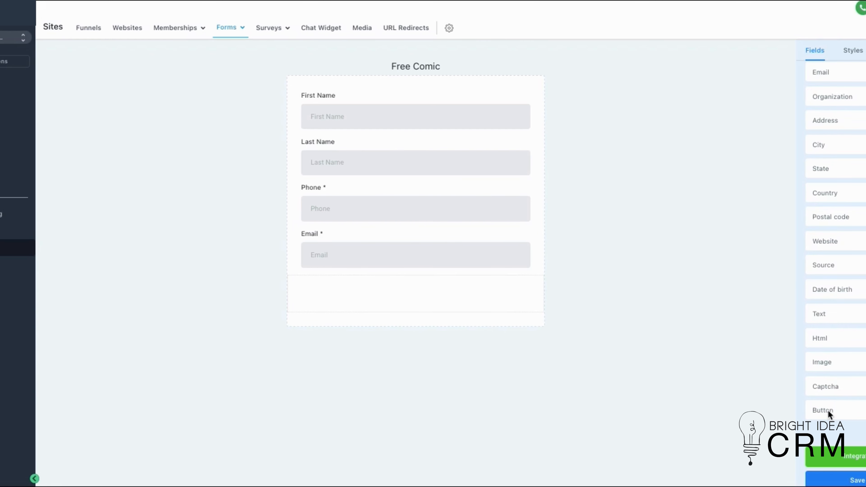
{"action": "scroll", "coordinate": [843, 188], "scroll_direction": "up", "scroll_amount": 5}
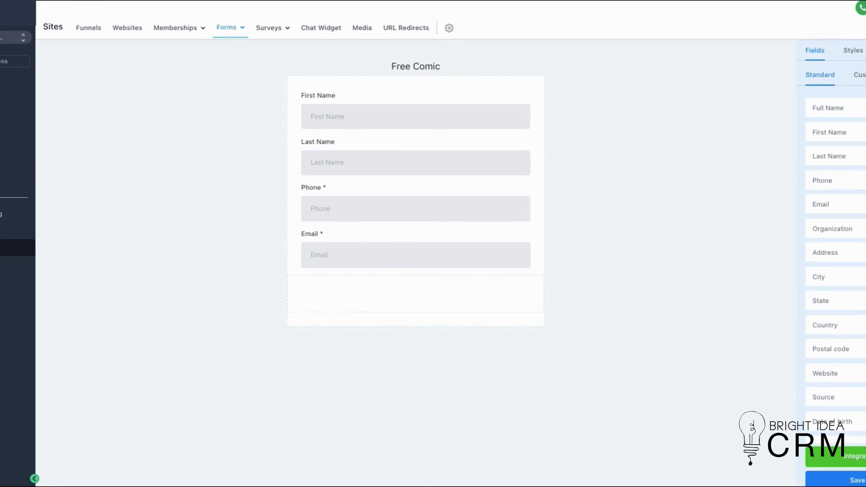
{"action": "left_click", "coordinate": [859, 74]}
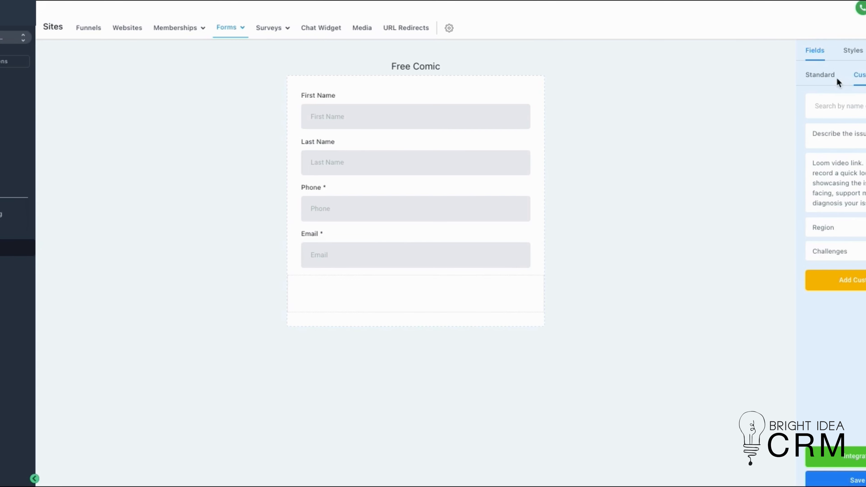
{"action": "left_click", "coordinate": [829, 76]}
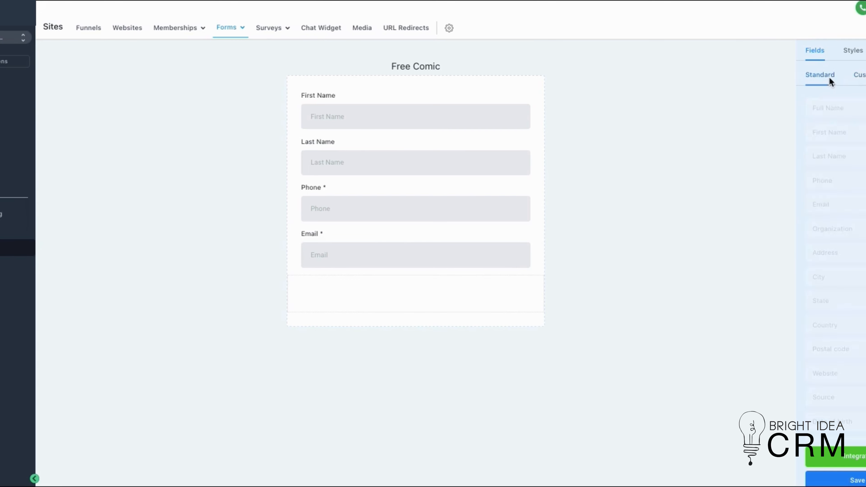
Create a custom Text field named "What is your biggest challenge?" and place it below the Email field.
{"action": "left_click", "coordinate": [859, 76]}
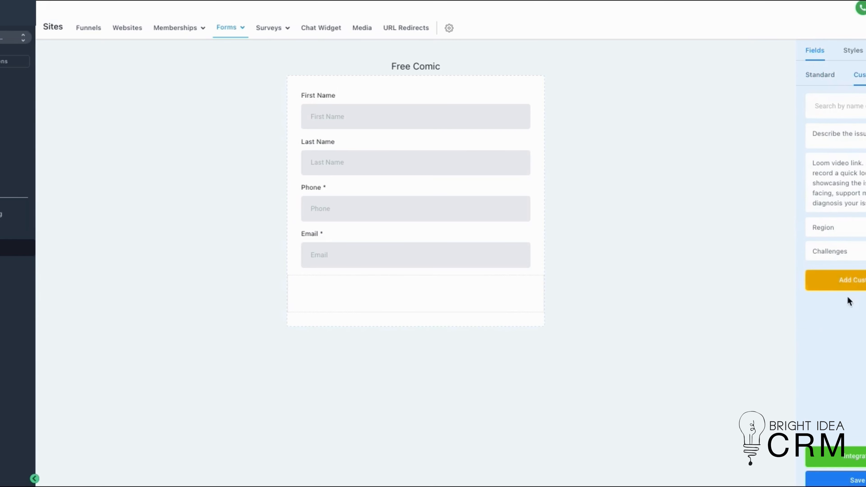
{"action": "left_click", "coordinate": [864, 285]}
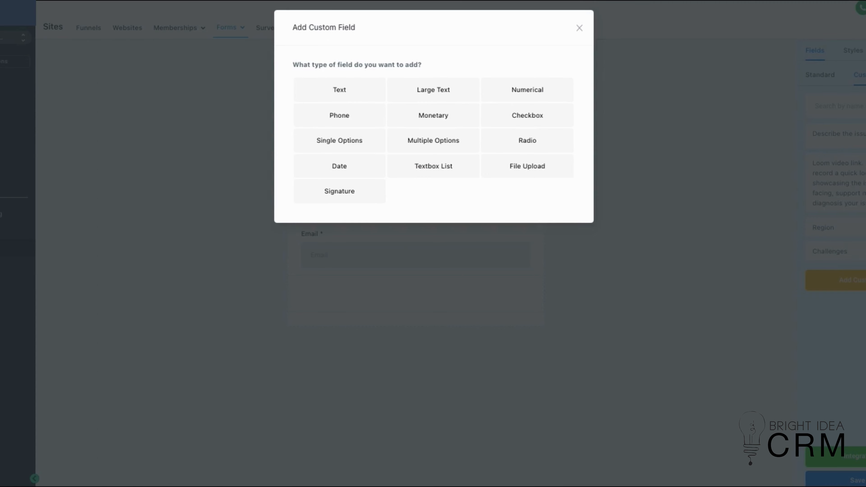
{"action": "left_click", "coordinate": [351, 85]}
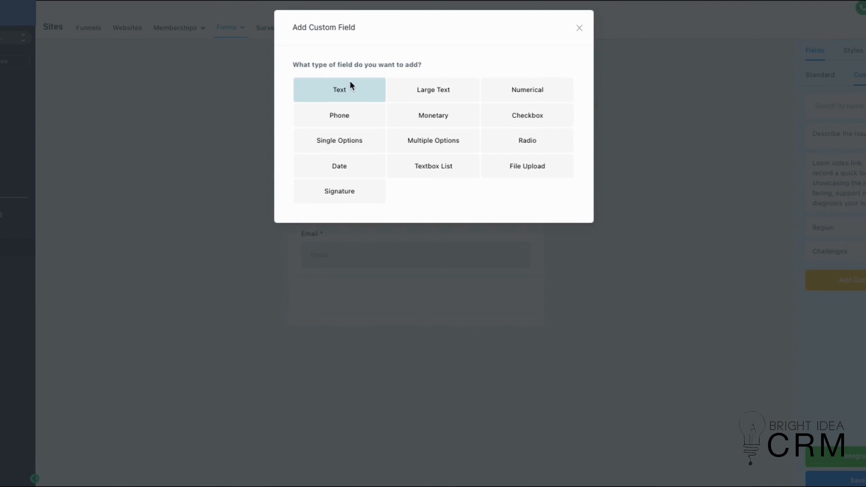
{"action": "left_click", "coordinate": [333, 134]}
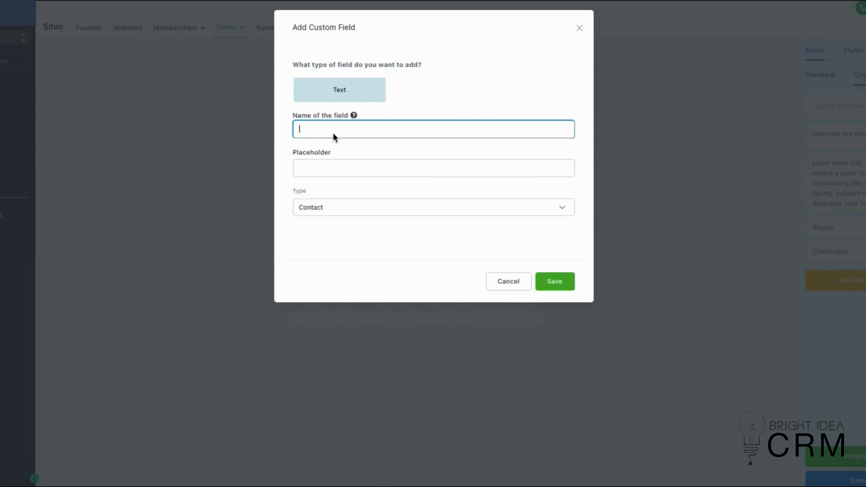
{"action": "type", "text": "What is your biggest Challenge"}
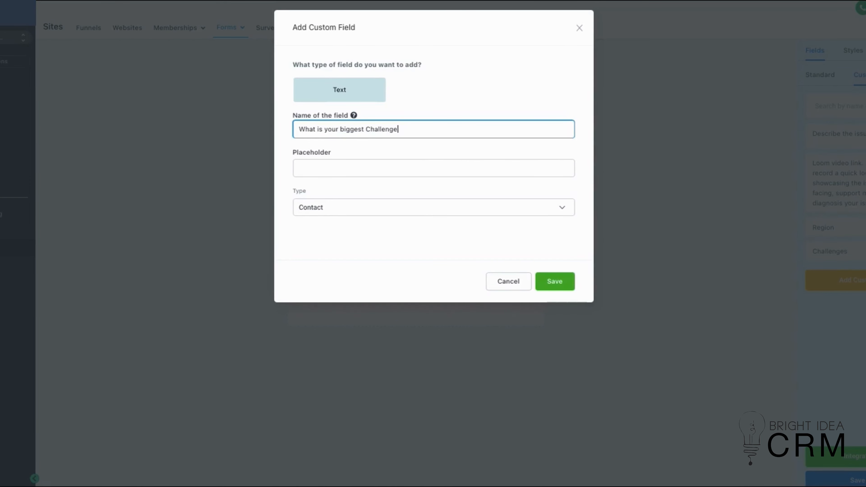
{"action": "type", "text": "?"}
{"action": "left_click_drag", "start_coordinate": [372, 129], "coordinate": [367, 129]}
{"action": "type", "text": "c"}
{"action": "left_click", "coordinate": [554, 283]}
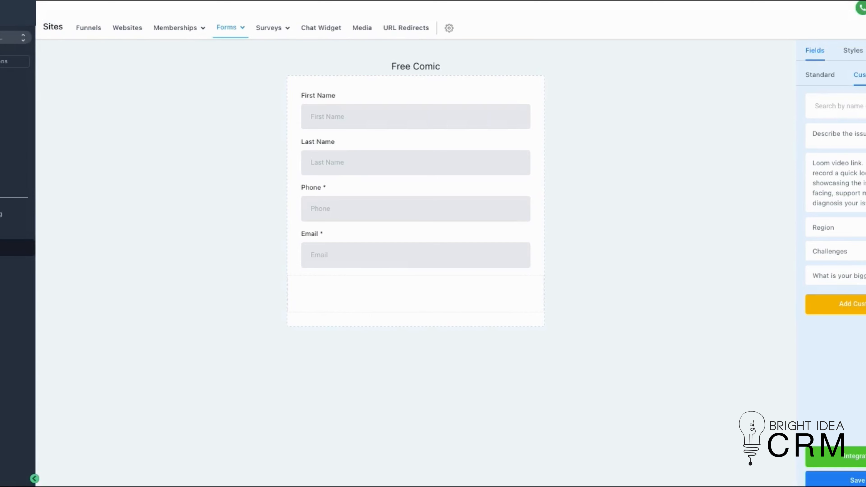
{"action": "left_click_drag", "start_coordinate": [835, 276], "coordinate": [428, 291]}
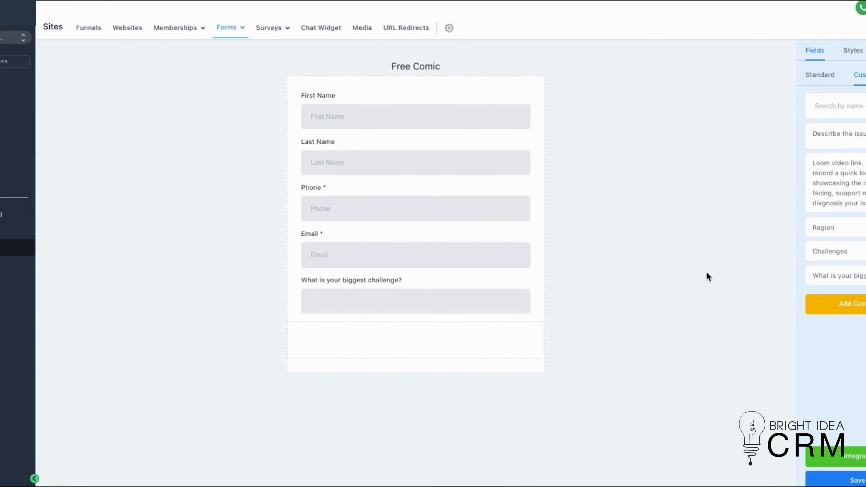
Add a standard Button element to the form below the biggest challenge question.
{"action": "left_click", "coordinate": [818, 77]}
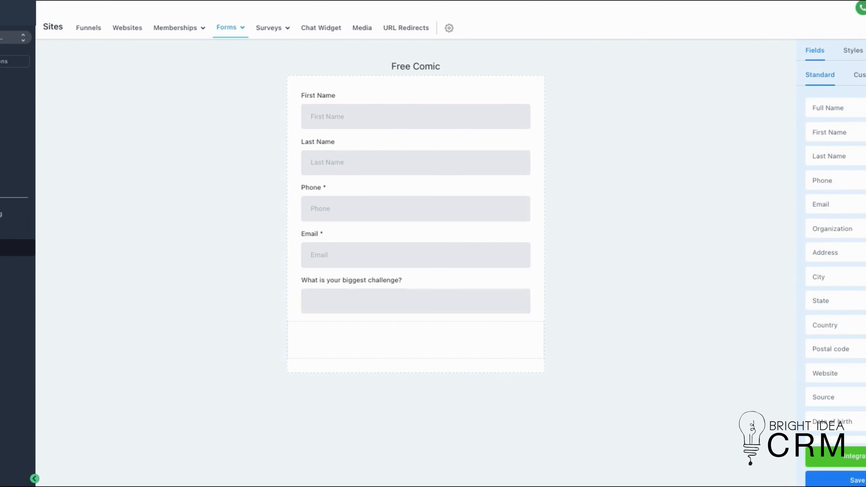
{"action": "scroll", "coordinate": [839, 238], "scroll_direction": "down", "scroll_amount": 4}
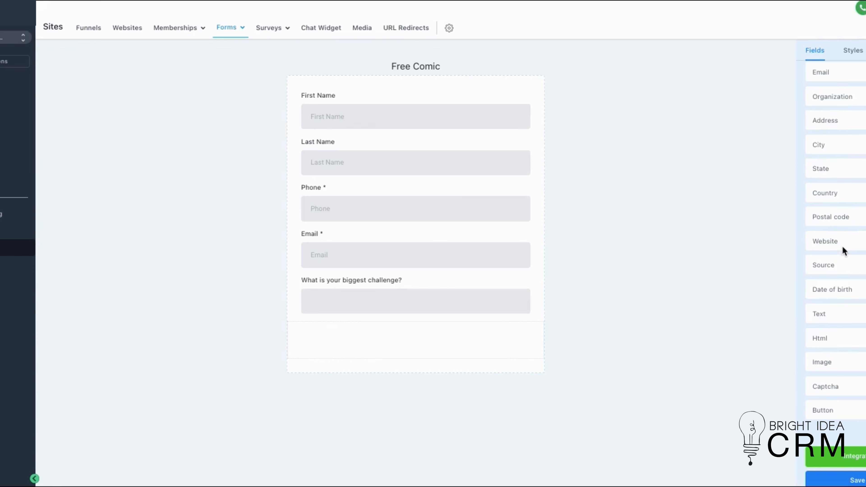
{"action": "left_click_drag", "start_coordinate": [845, 410], "coordinate": [433, 348]}
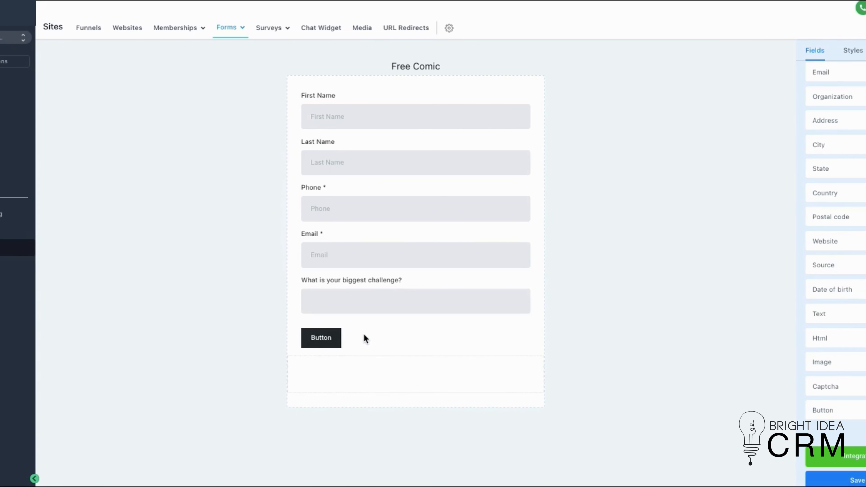
Set the form button's text to Submit and try centre alignment followed by right alignment.
{"action": "left_click", "coordinate": [356, 335]}
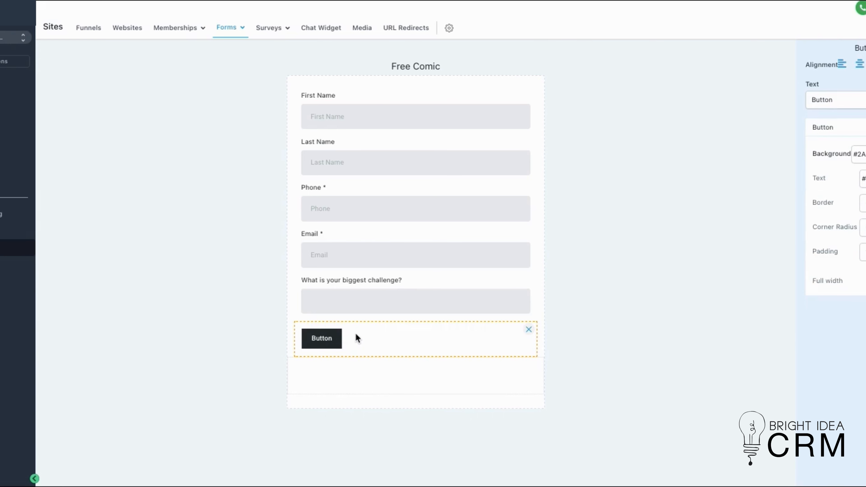
{"action": "double_click", "coordinate": [822, 100]}
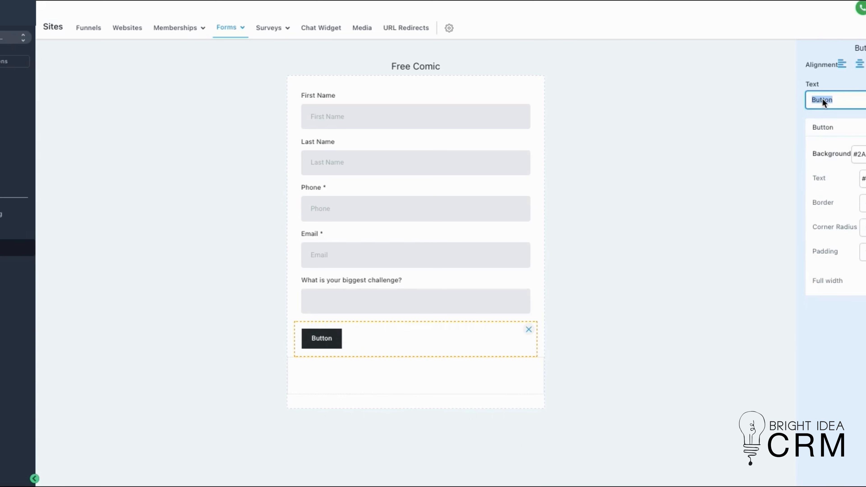
{"action": "type", "text": "Submit"}
{"action": "left_click", "coordinate": [860, 64]}
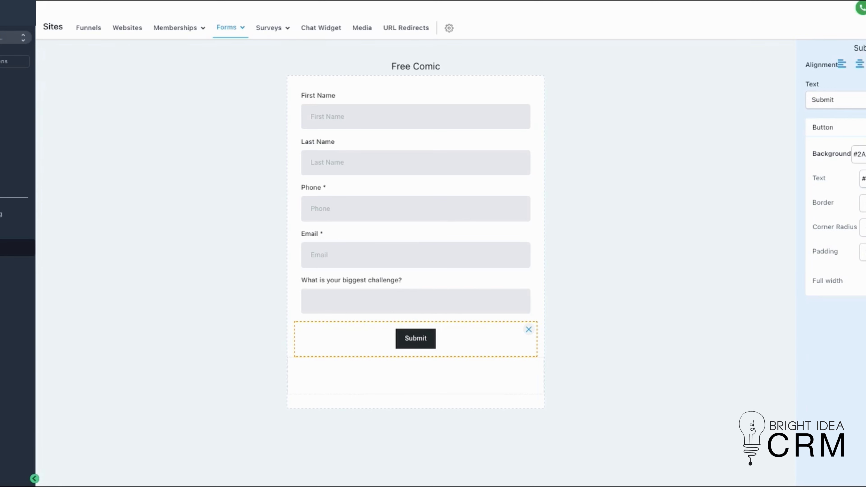
{"action": "left_click", "coordinate": [865, 64]}
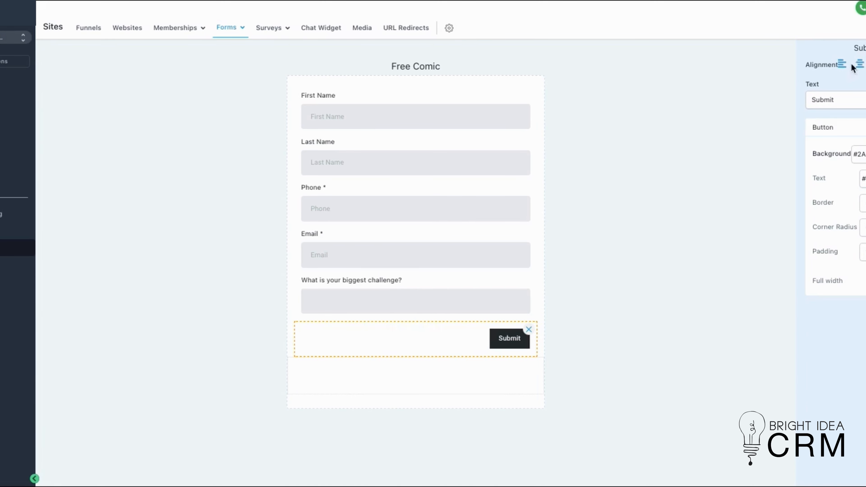
Centre the Submit button in its row and make it full width.
{"action": "left_click", "coordinate": [860, 64]}
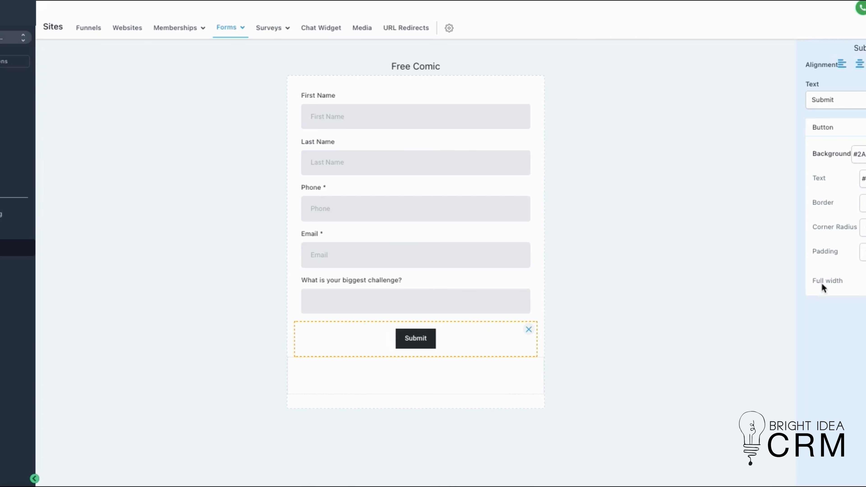
{"action": "left_click", "coordinate": [865, 280]}
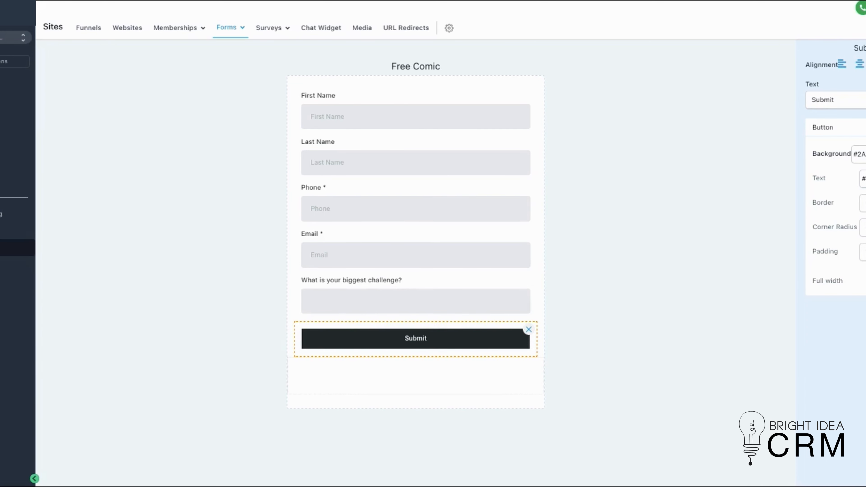
Try a blue background colour on the Submit button and settle on black.
{"action": "left_click", "coordinate": [865, 155]}
{"action": "mouse_move", "coordinate": [848, 217]}
{"action": "left_mouse_down"}
{"action": "mouse_move", "coordinate": [865, 198]}
{"action": "mouse_move", "coordinate": [865, 170]}
{"action": "left_mouse_up"}
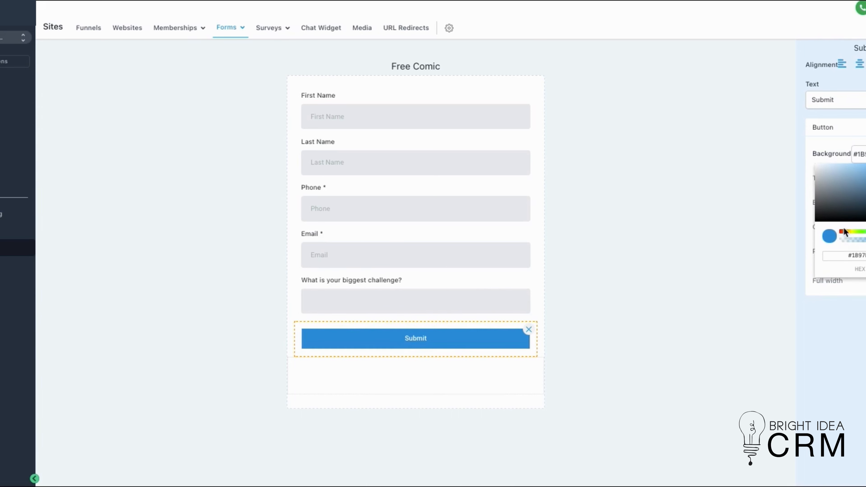
{"action": "double_click", "coordinate": [854, 256]}
{"action": "left_click_drag", "start_coordinate": [845, 203], "coordinate": [802, 228]}
{"action": "left_click", "coordinate": [779, 182]}
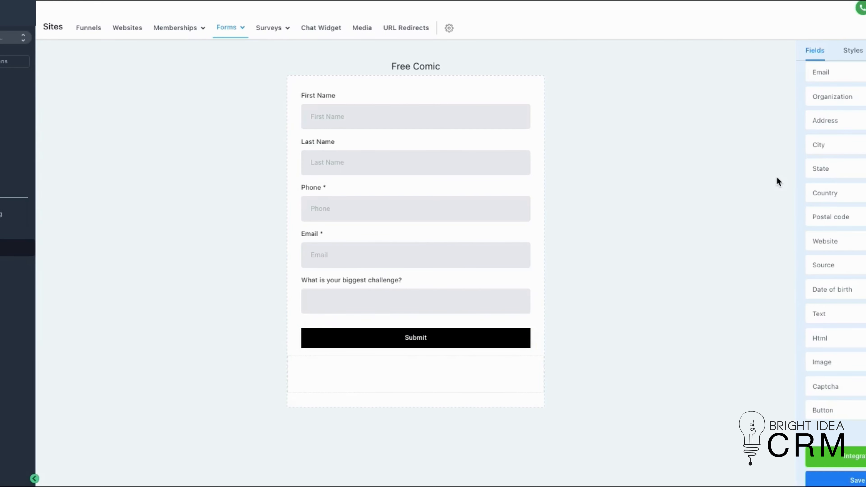
Set the Submit button's text colour to red.
{"action": "left_click", "coordinate": [494, 333]}
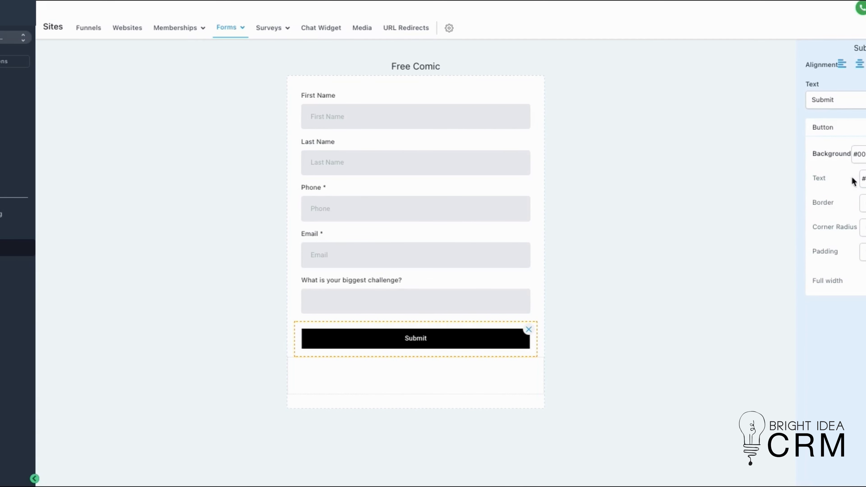
{"action": "left_click", "coordinate": [865, 178]}
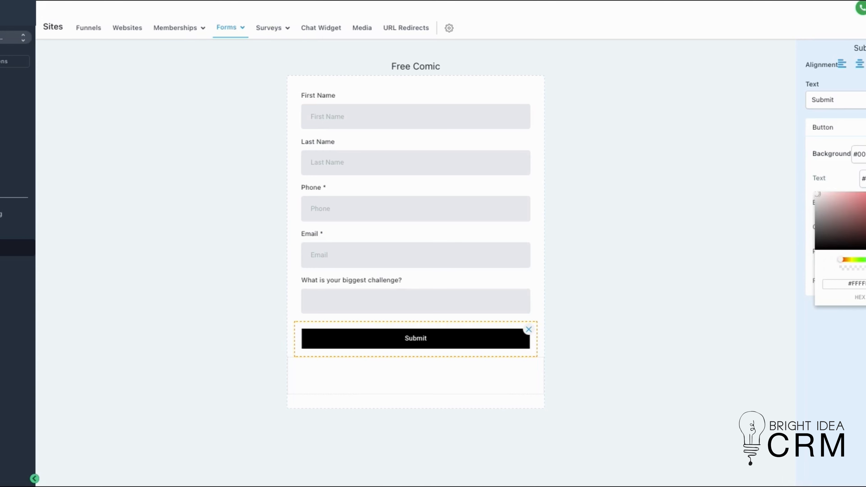
{"action": "left_click_drag", "start_coordinate": [865, 203], "coordinate": [865, 195]}
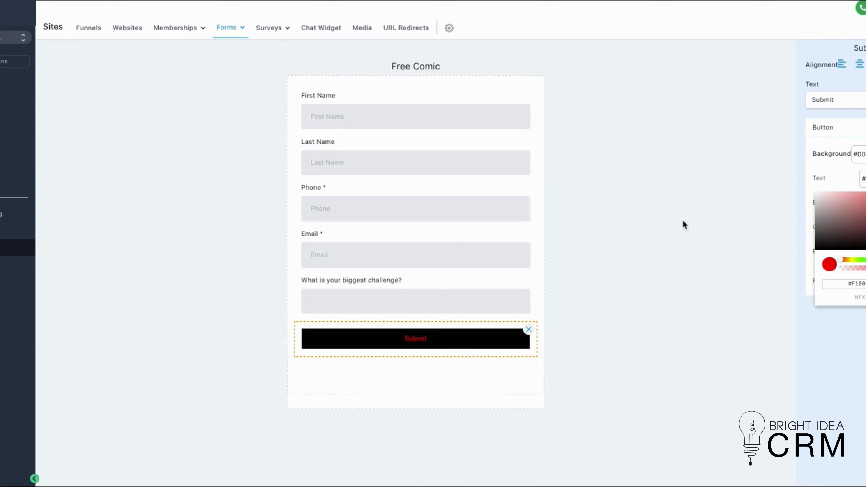
{"action": "left_click", "coordinate": [695, 226]}
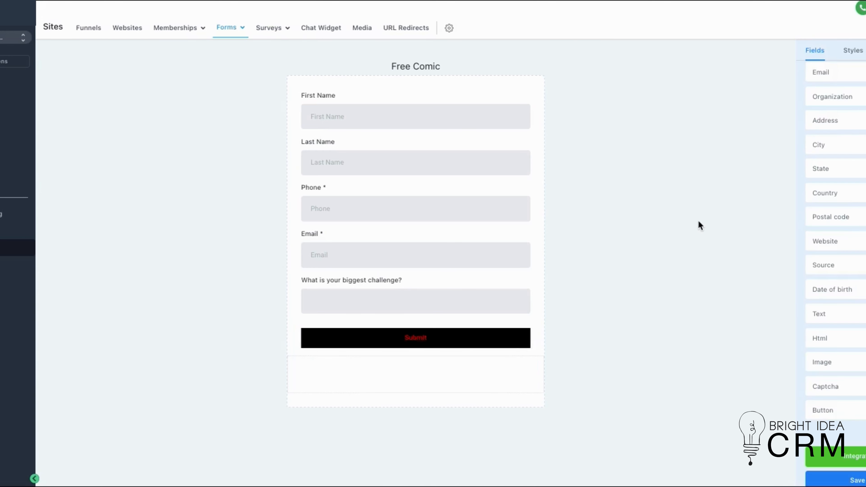
Give the Submit button a thin border and slightly rounded corners.
{"action": "left_click", "coordinate": [453, 336]}
{"action": "key", "text": "Up"}
{"action": "key", "text": "Up"}
{"action": "key", "text": "Up"}
{"action": "key", "text": "Up"}
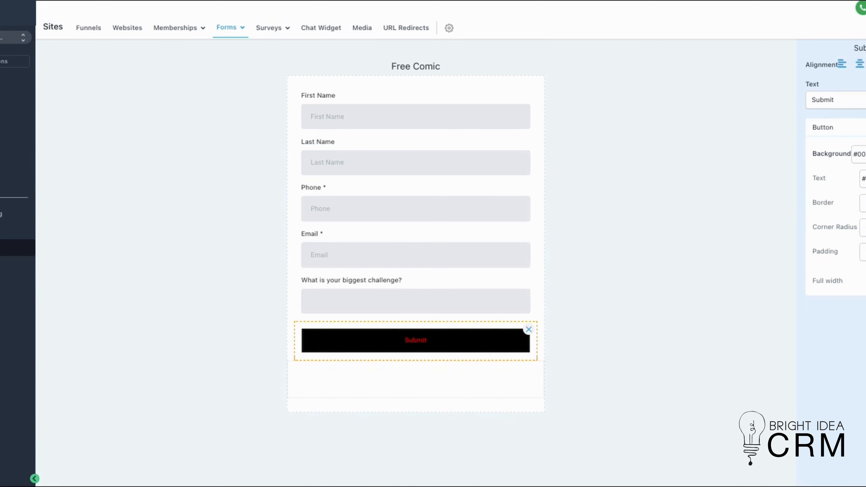
{"action": "key", "text": "Down"}
{"action": "key", "text": "Down"}
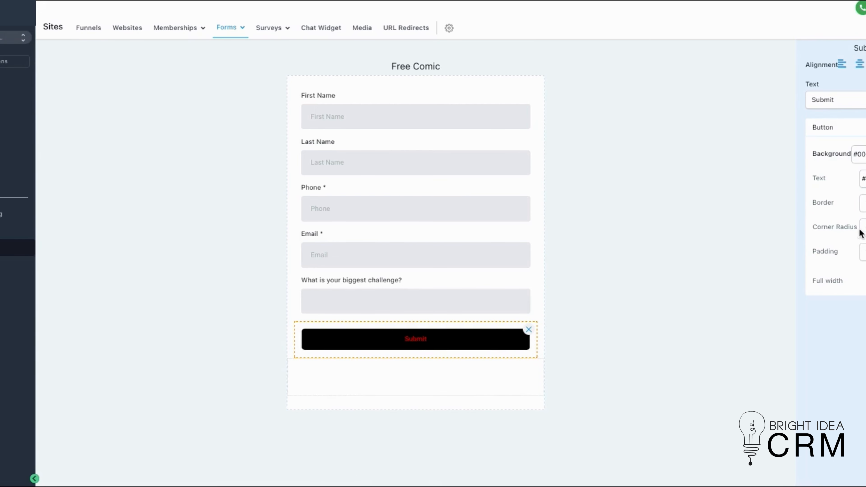
Increase the Submit button's padding until the button is clearly taller, and deselect it.
{"action": "key", "text": "Up"}
{"action": "key", "text": "Up"}
{"action": "key", "text": "Up"}
{"action": "key", "text": "Up"}
{"action": "key", "text": "Up"}
{"action": "key", "text": "Up"}
{"action": "key", "text": "Up"}
{"action": "key", "text": "Up"}
{"action": "key", "text": "Up"}
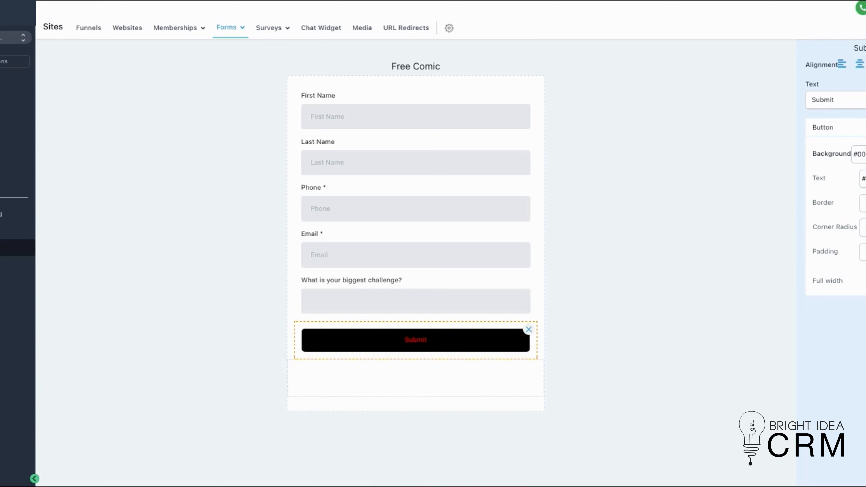
{"action": "key", "text": "Up"}
{"action": "key", "text": "Up"}
{"action": "key", "text": "Up"}
{"action": "key", "text": "Up"}
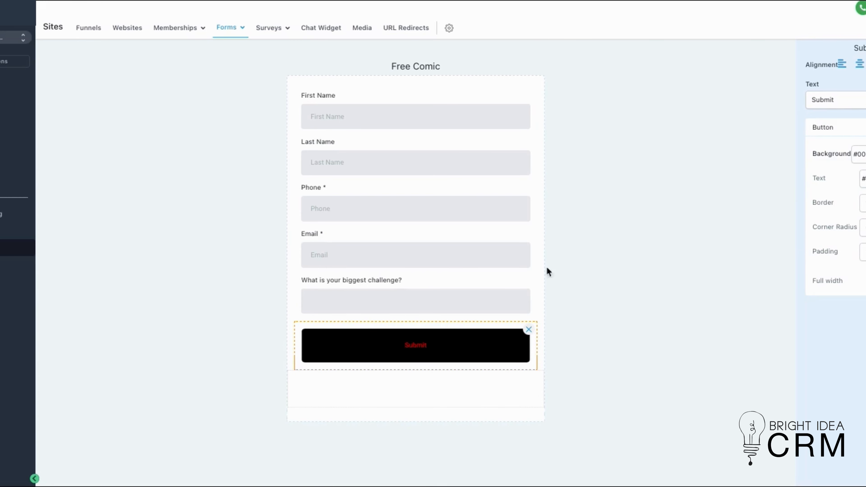
{"action": "left_click", "coordinate": [585, 274]}
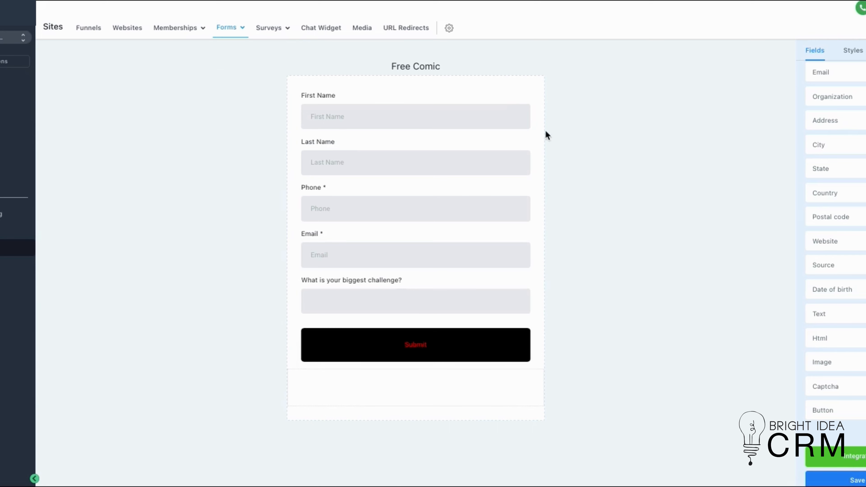
Try out a Text element in the form and a Captcha above the Submit button, removing both.
{"action": "left_click_drag", "start_coordinate": [832, 312], "coordinate": [360, 87]}
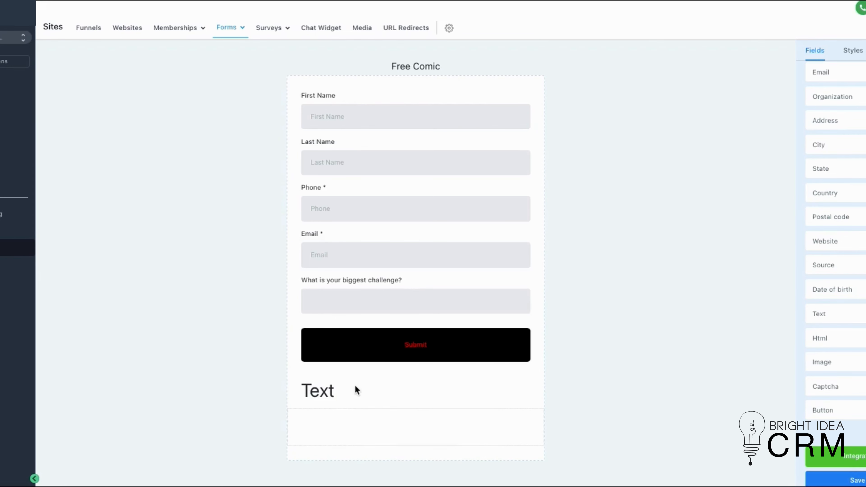
{"action": "left_click_drag", "start_coordinate": [355, 386], "coordinate": [370, 76]}
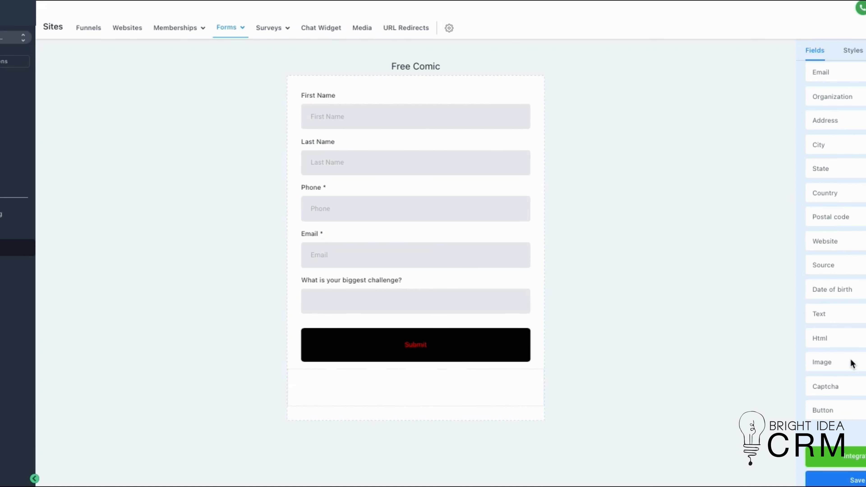
{"action": "left_click_drag", "start_coordinate": [839, 387], "coordinate": [394, 321]}
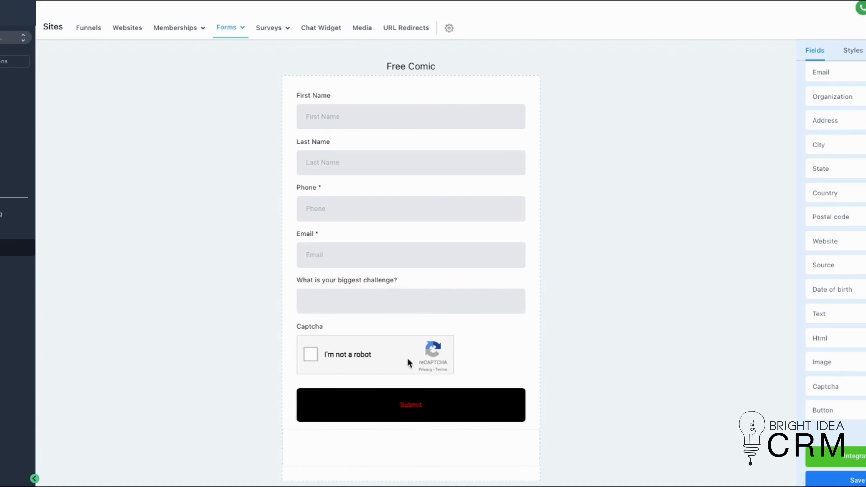
{"action": "left_click", "coordinate": [469, 351]}
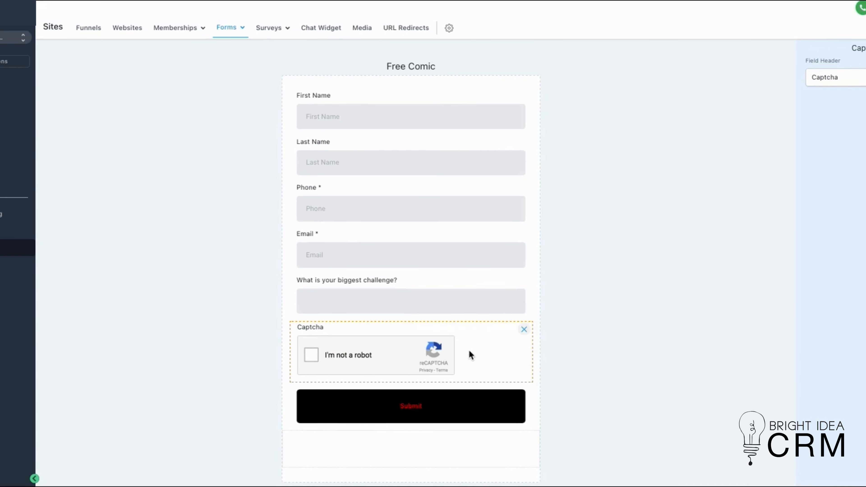
{"action": "left_click", "coordinate": [524, 329]}
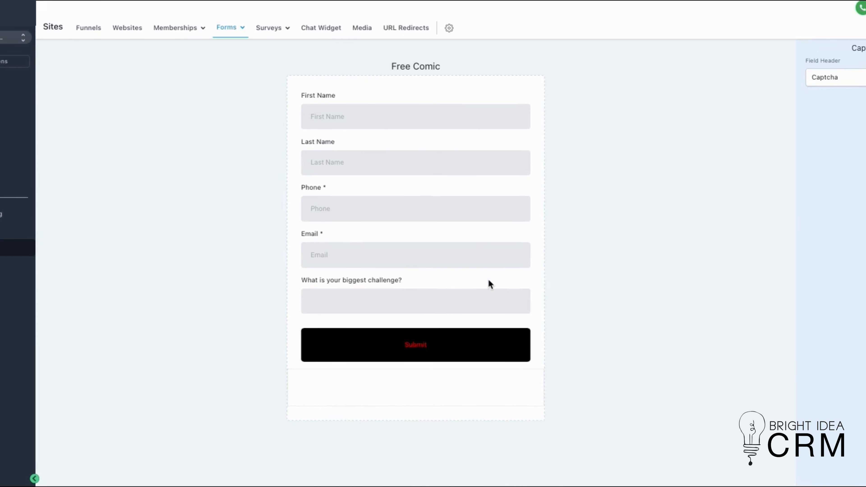
{"action": "left_click", "coordinate": [467, 290]}
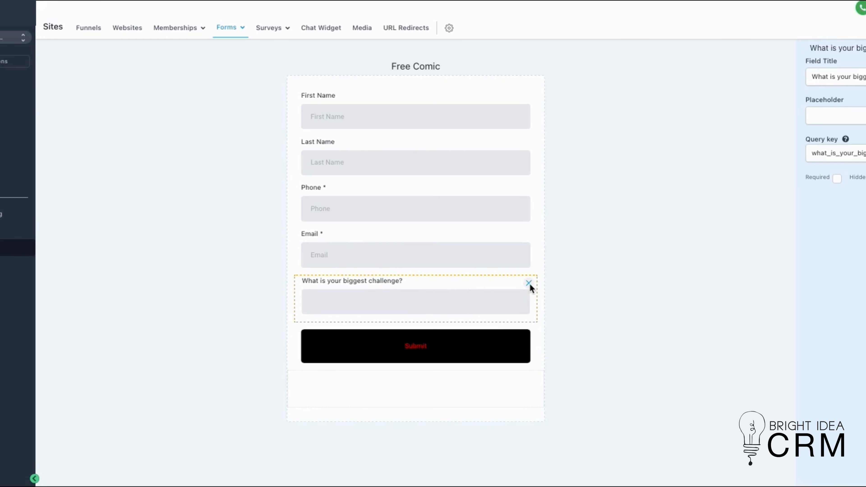
{"action": "left_click", "coordinate": [630, 273]}
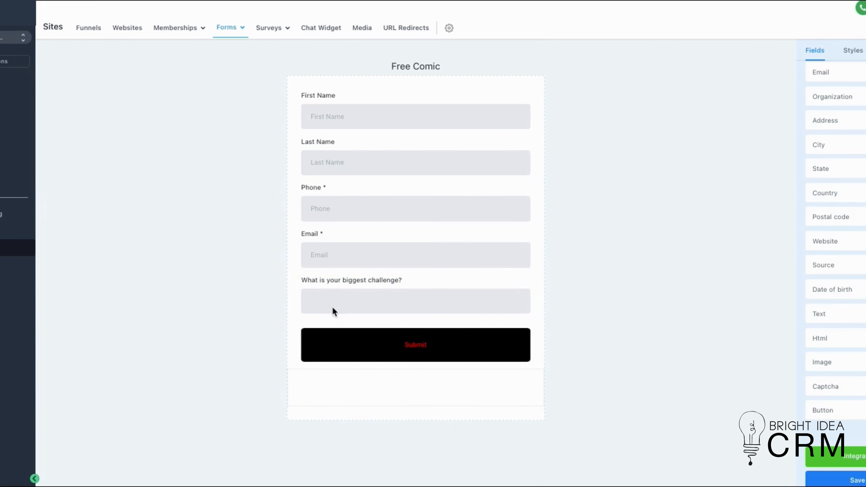
Make the form show the message "Thank you!" on submit and save the form.
{"action": "scroll", "coordinate": [832, 138], "scroll_direction": "up", "scroll_amount": 4}
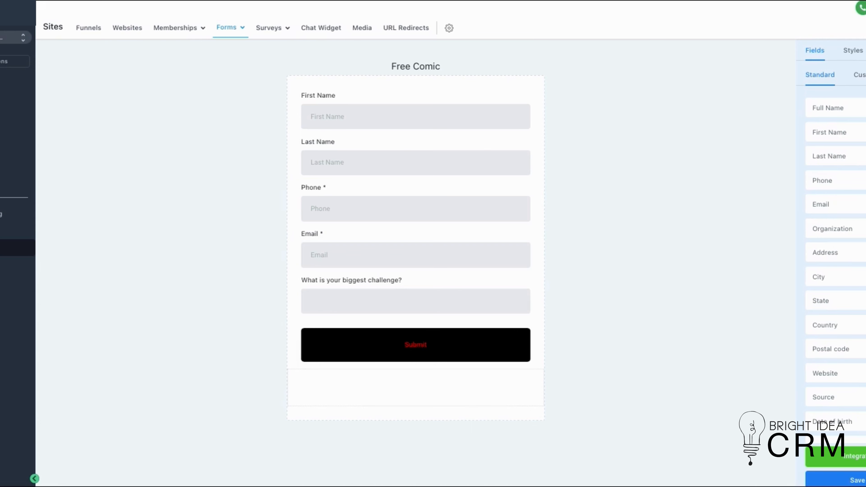
{"action": "left_click", "coordinate": [865, 50]}
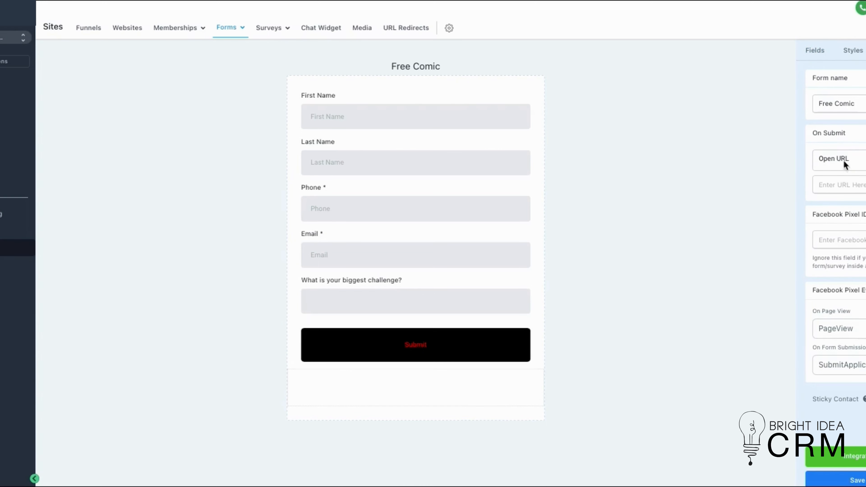
{"action": "left_click", "coordinate": [836, 163]}
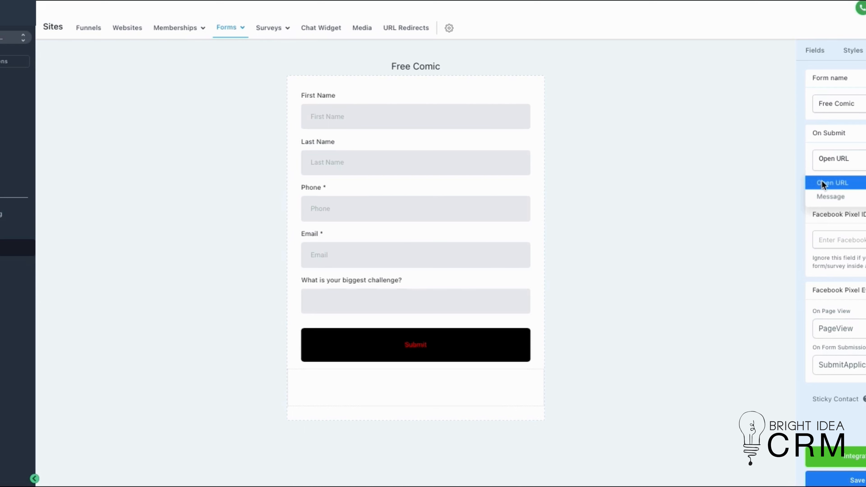
{"action": "left_click", "coordinate": [859, 197]}
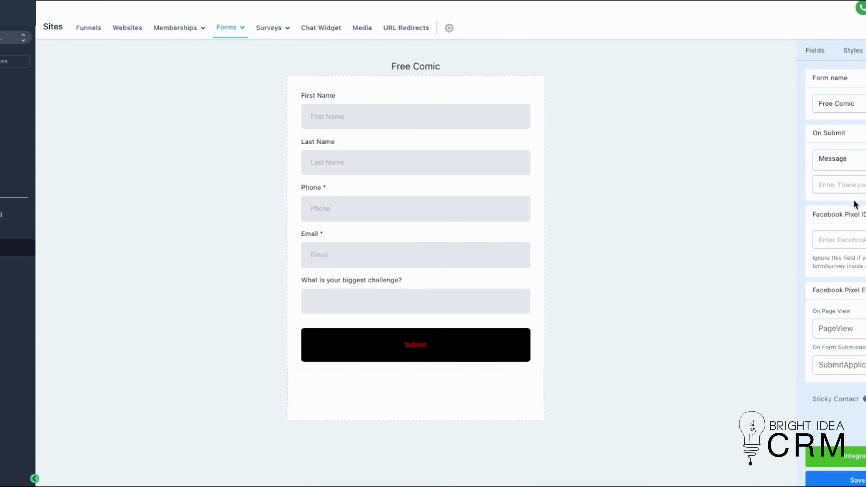
{"action": "type", "text": "Thank you!"}
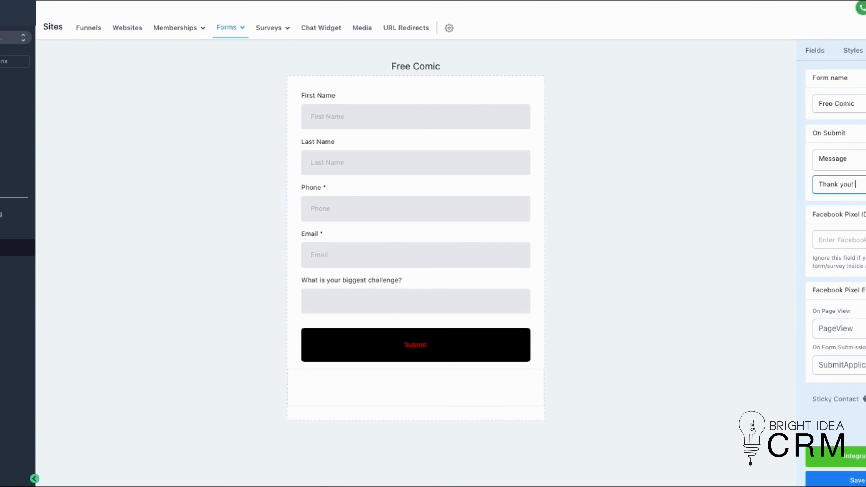
{"action": "left_click", "coordinate": [792, 207]}
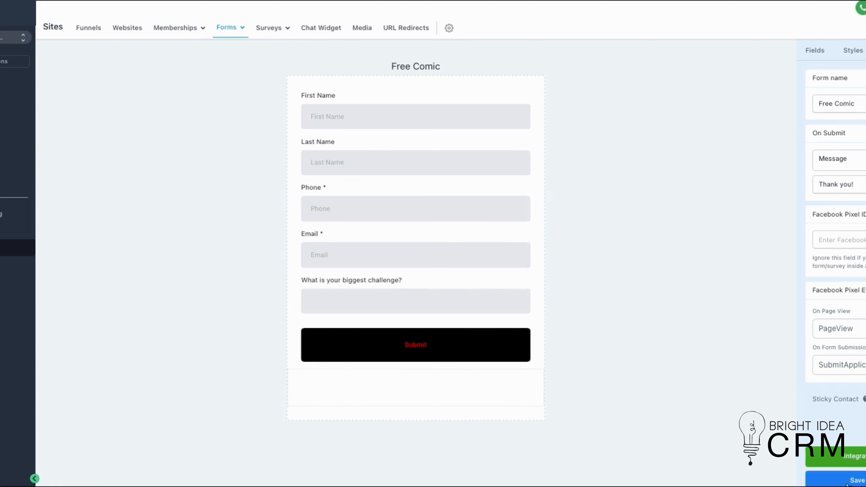
{"action": "left_click", "coordinate": [862, 481]}
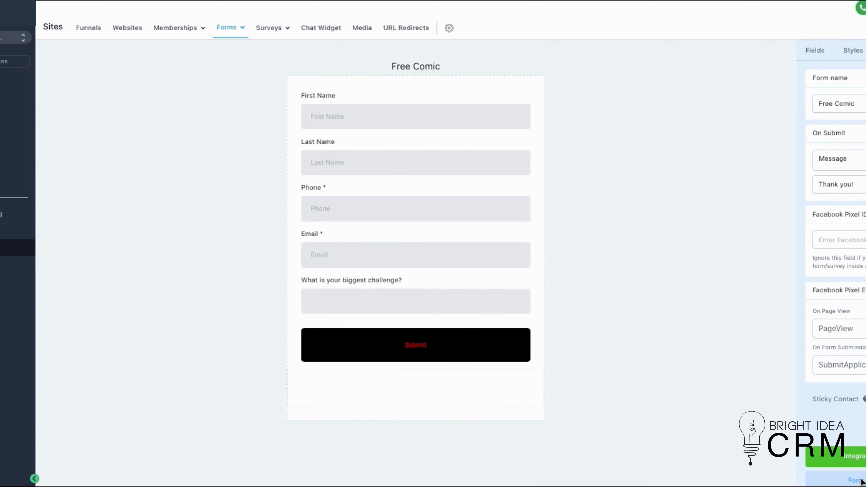